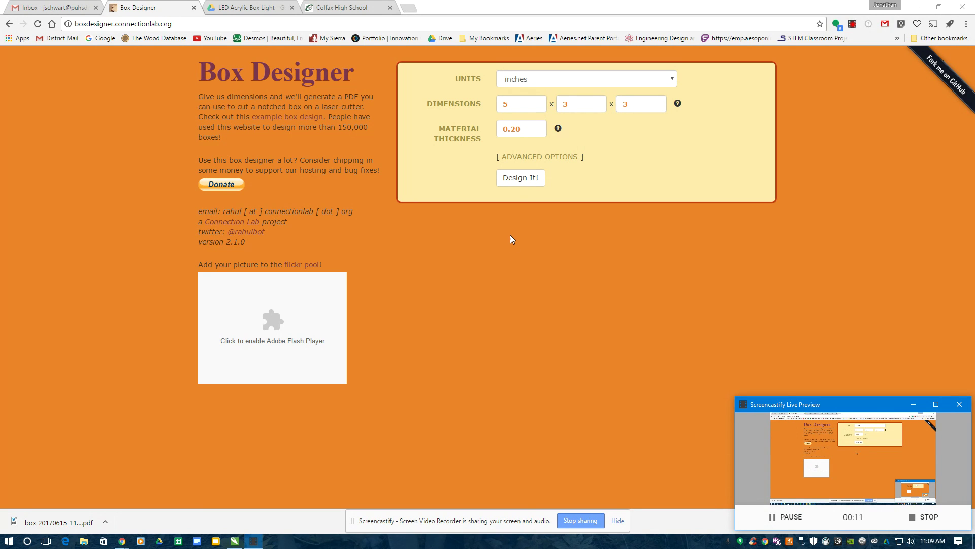
# Enter 4, 2, 2 as the box dimensions, keeping 0.20 thickness, and download the notched-box PDF.
pyautogui.click(514, 106)
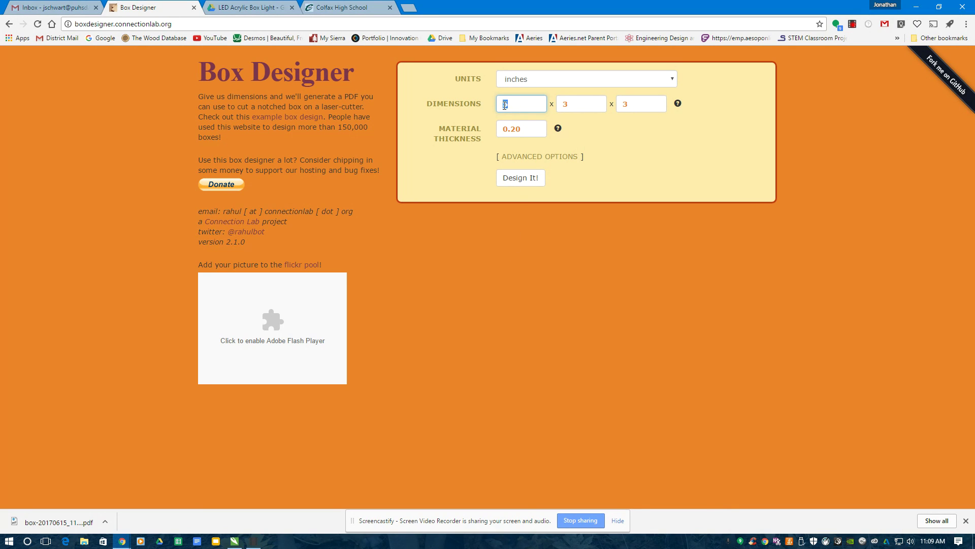
pyautogui.write('4')
pyautogui.moveTo(577, 104); pyautogui.dragTo(559, 104)
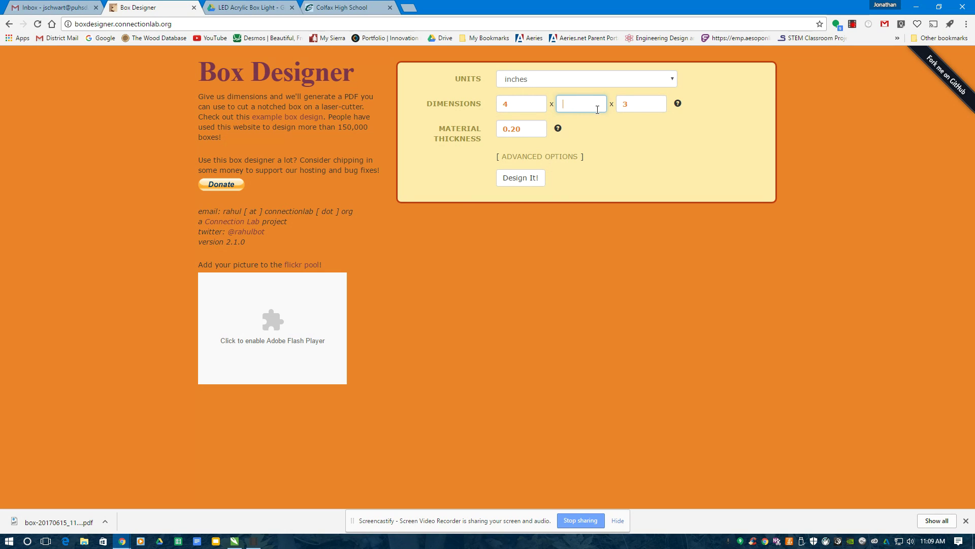
pyautogui.moveTo(639, 103); pyautogui.dragTo(622, 103)
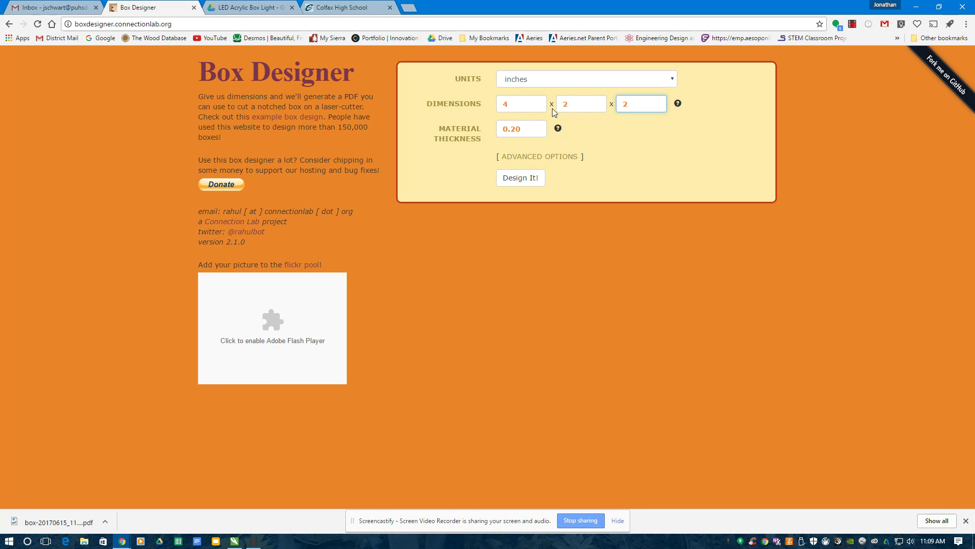
pyautogui.click(512, 178)
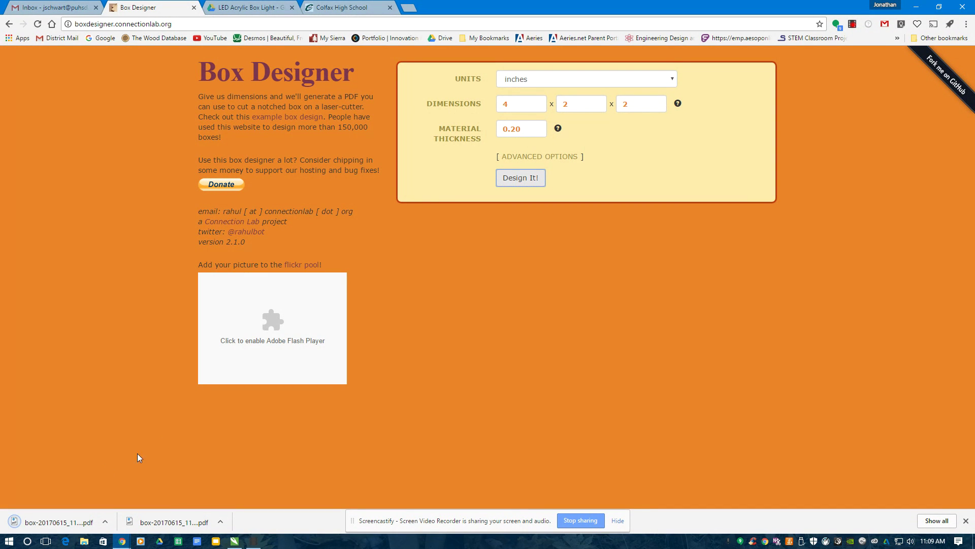
# Start a new CorelDRAW document, Untitled-1, with a page 24 in wide by 12 in high.
pyautogui.click(234, 541)
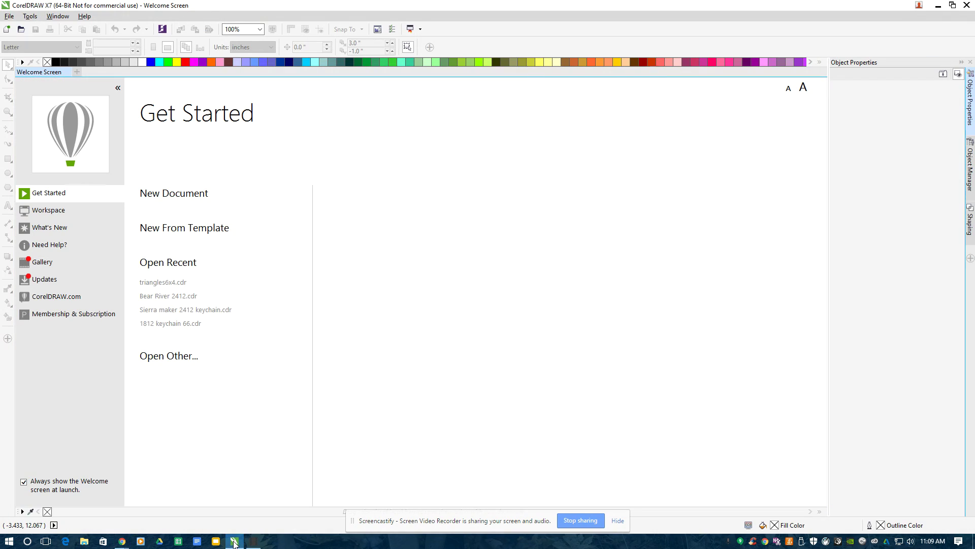
pyautogui.click(11, 17)
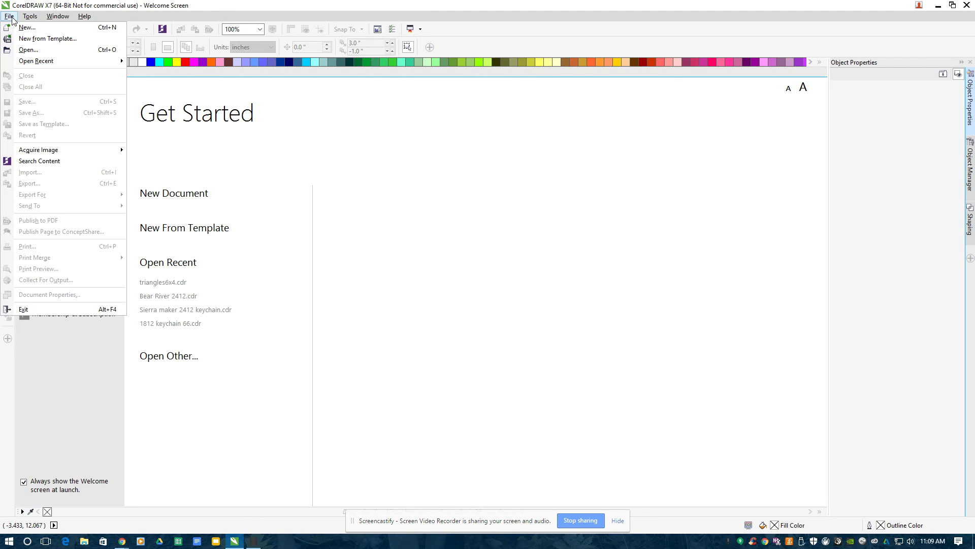
pyautogui.click(21, 30)
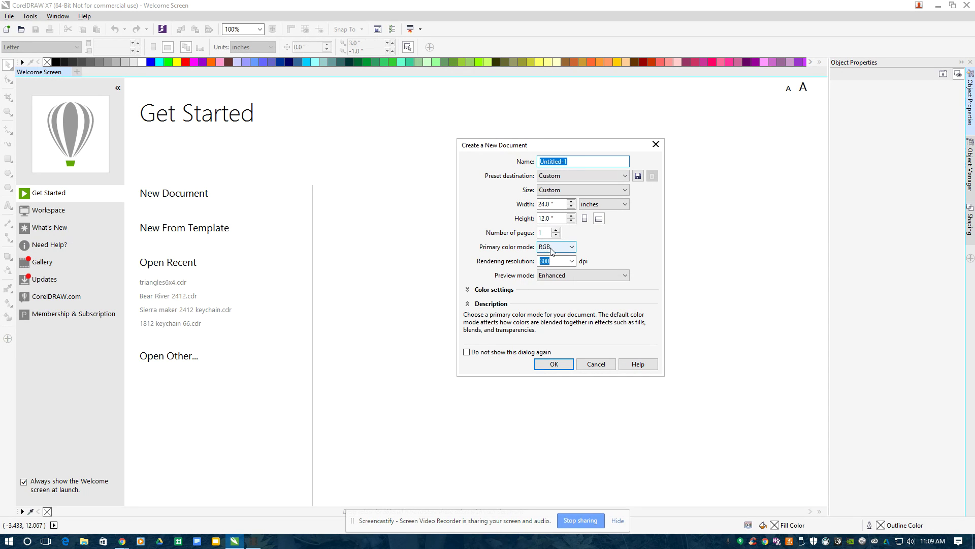
pyautogui.click(554, 363)
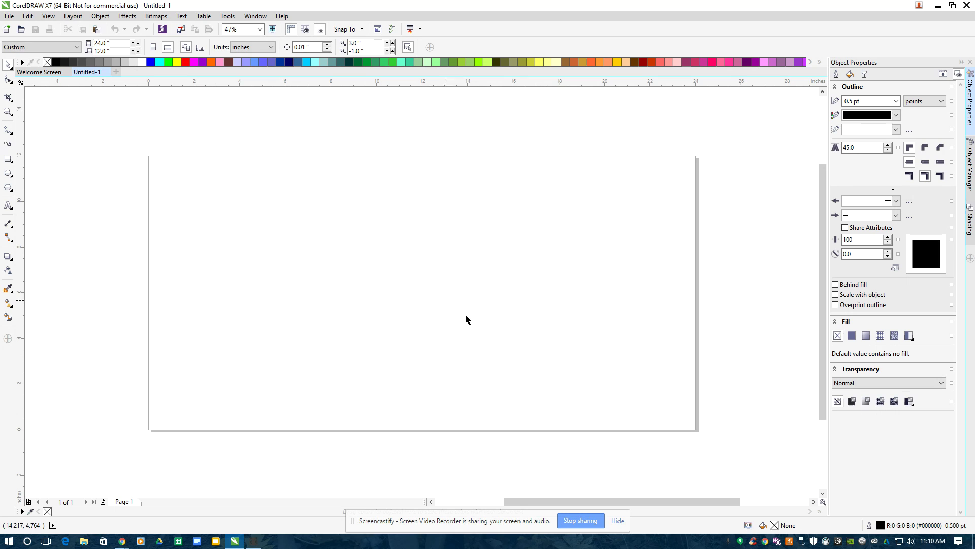
# Import box-20170615_110442_600585.pdf from Downloads, accepting the PDF options, and place it on the page.
pyautogui.click(9, 17)
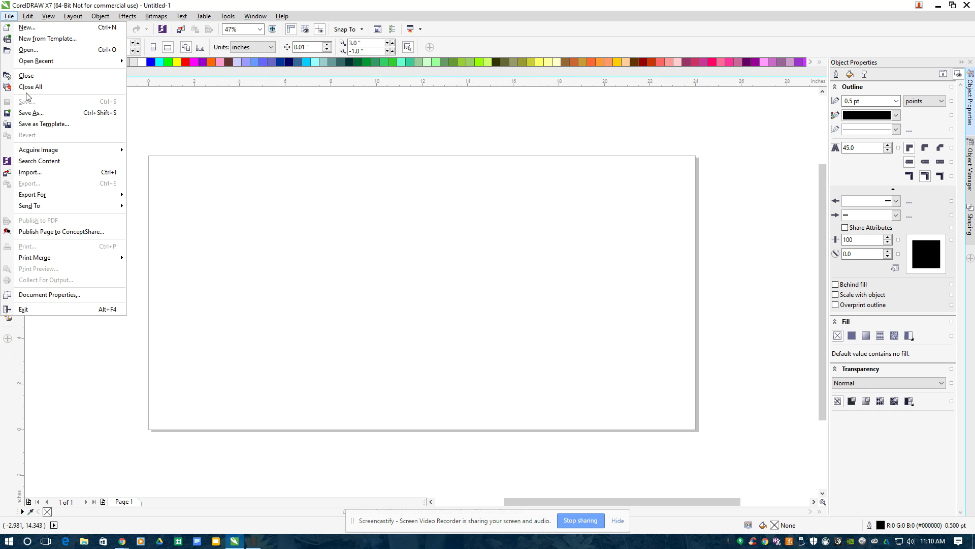
pyautogui.click(30, 172)
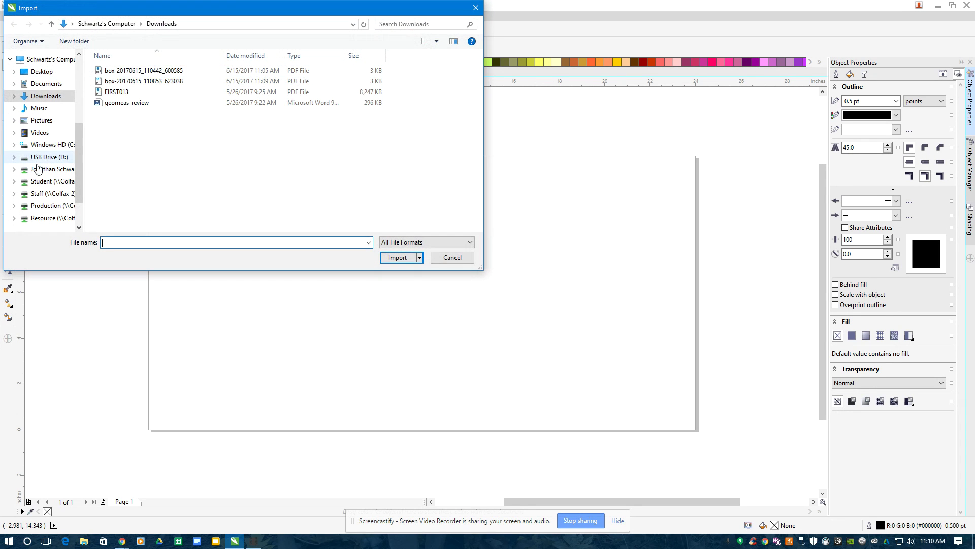
pyautogui.click(131, 71)
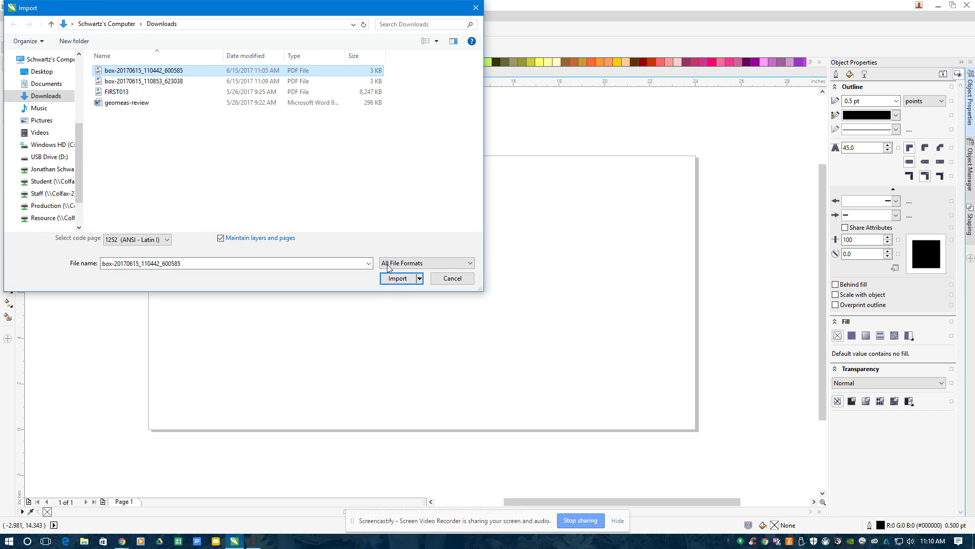
pyautogui.click(394, 278)
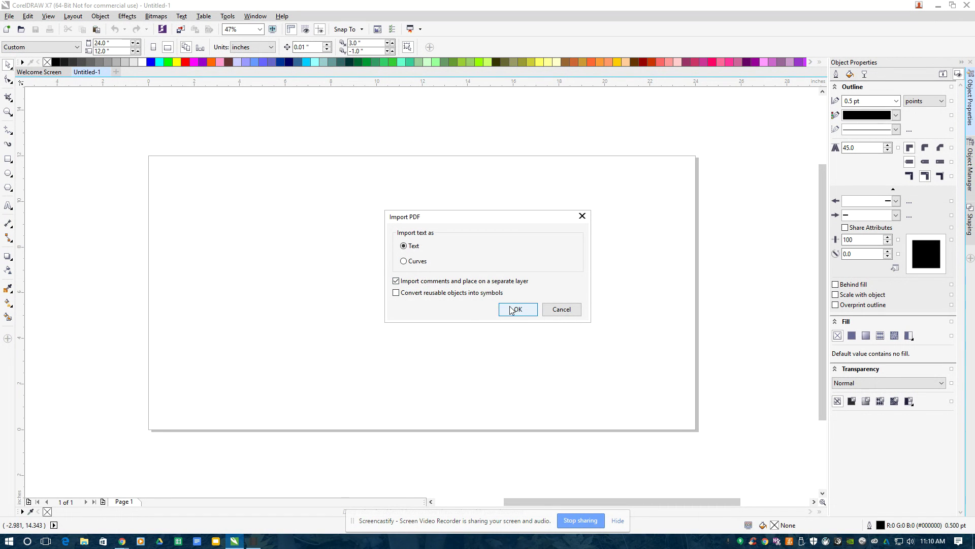
pyautogui.click(512, 310)
pyautogui.click(505, 392)
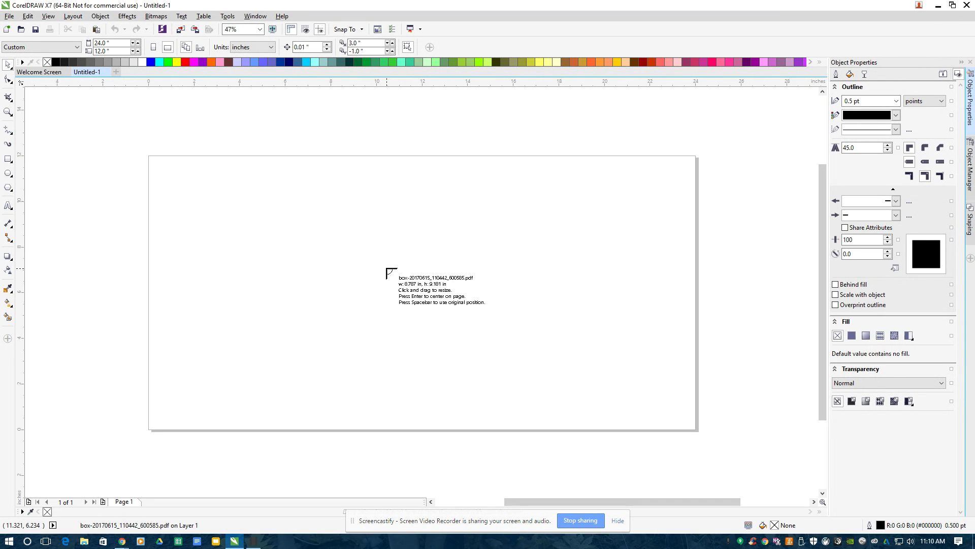
pyautogui.click(211, 188)
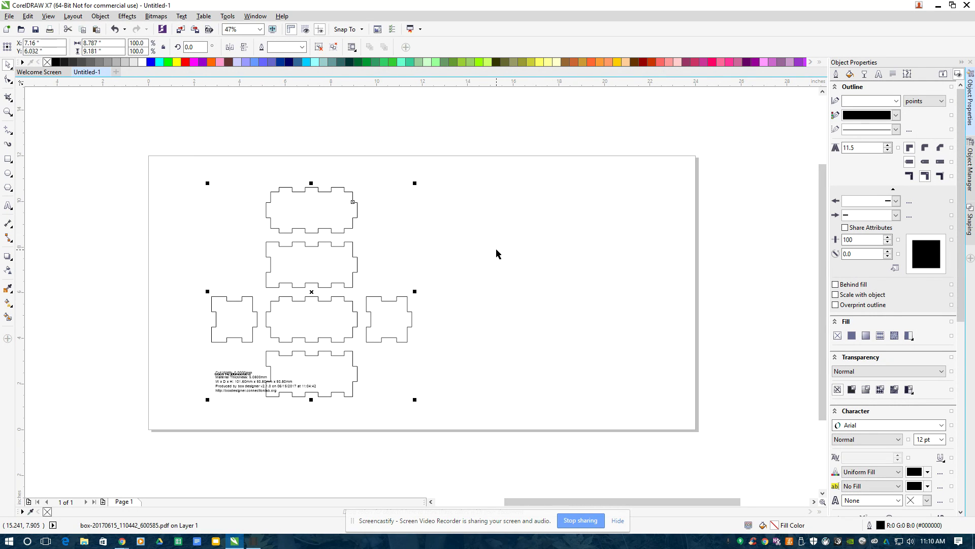
# Ungroup all objects in the imported box artwork, leaving 189 separately editable objects.
pyautogui.scroll(2, 497, 253)
pyautogui.moveTo(309, 305); pyautogui.dragTo(532, 139)
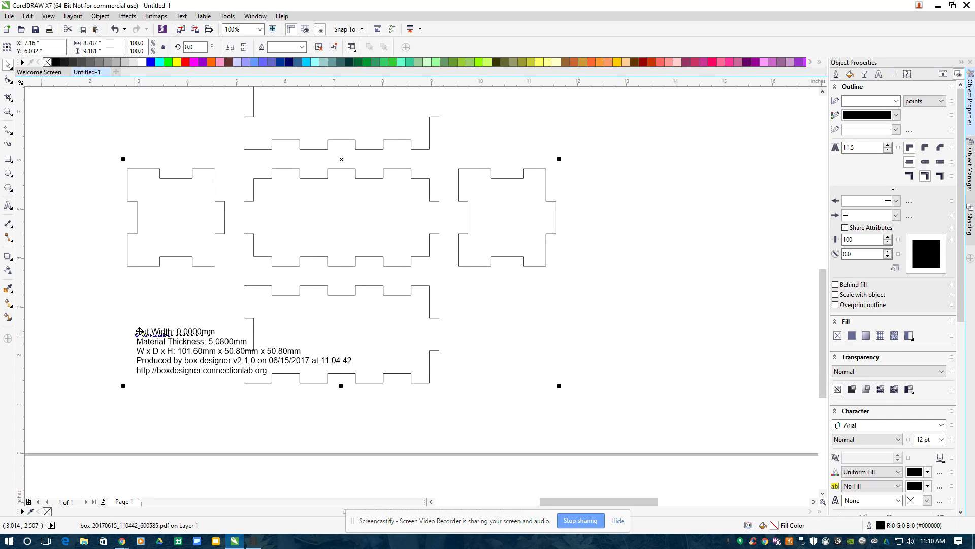
pyautogui.scroll(-2, 426, 283)
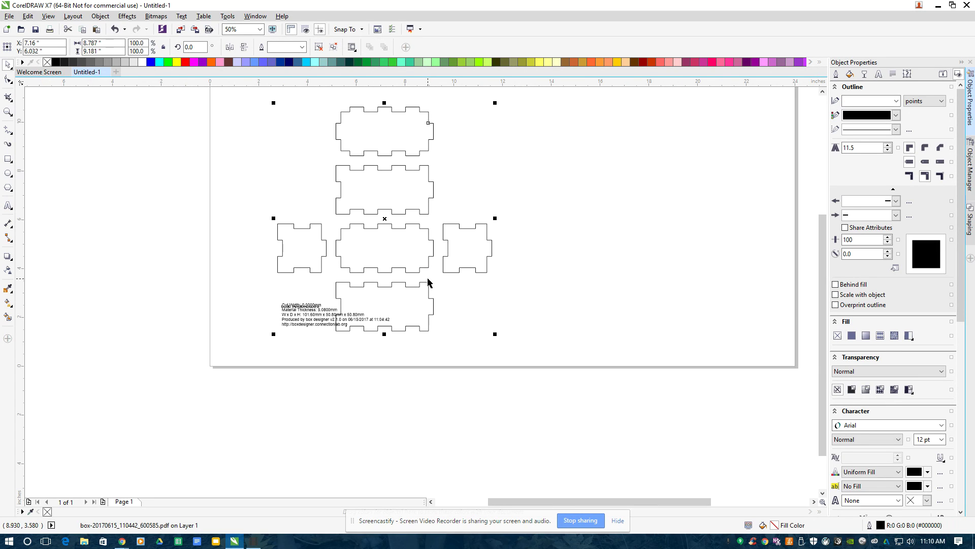
pyautogui.click(103, 17)
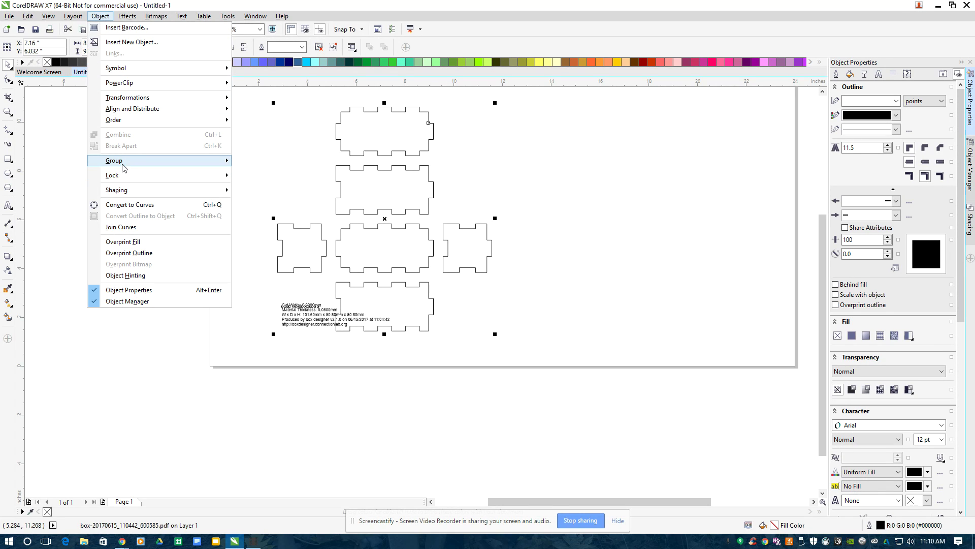
pyautogui.moveTo(124, 167)
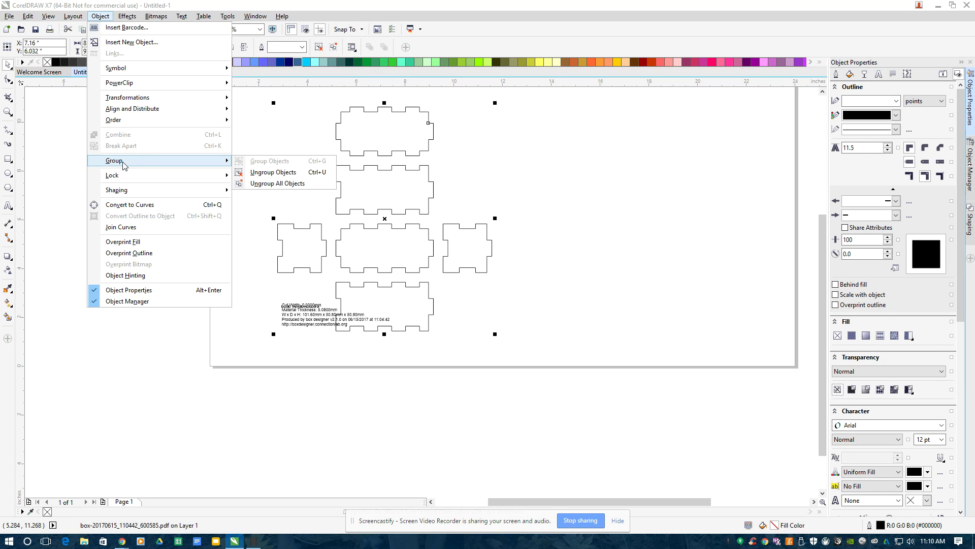
pyautogui.click(262, 185)
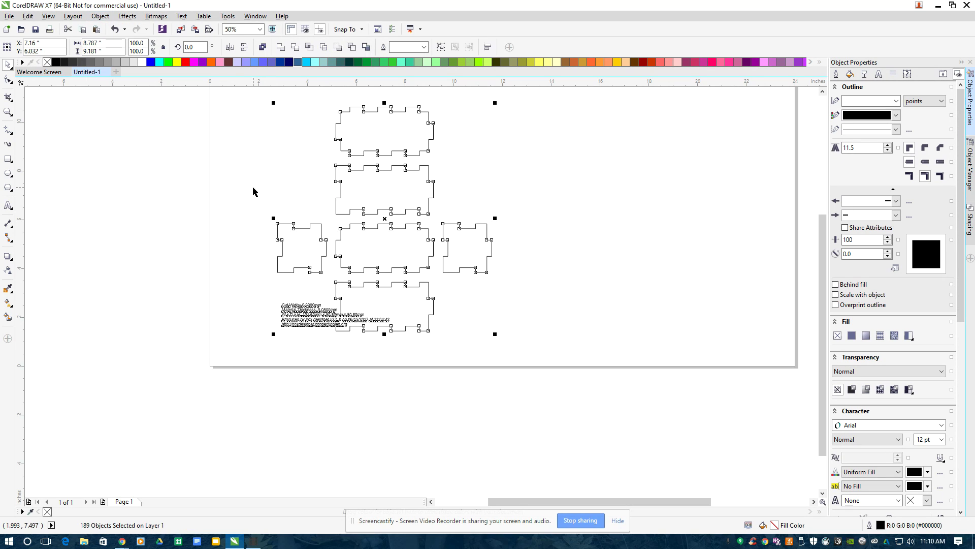
pyautogui.click(223, 278)
# Delete the Cut Width, Material Thickness, W x D x H and box designer credit text lines.
pyautogui.click(285, 306)
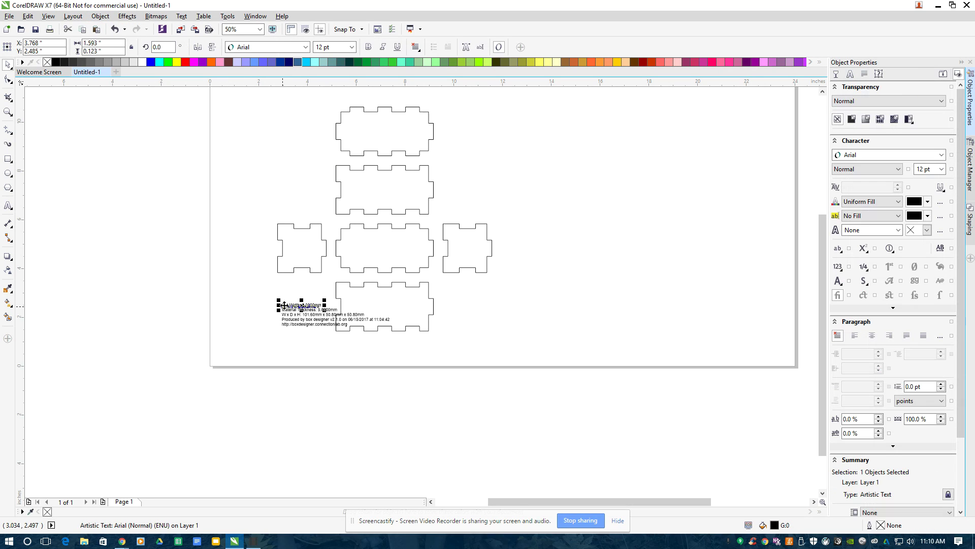
pyautogui.click(295, 303)
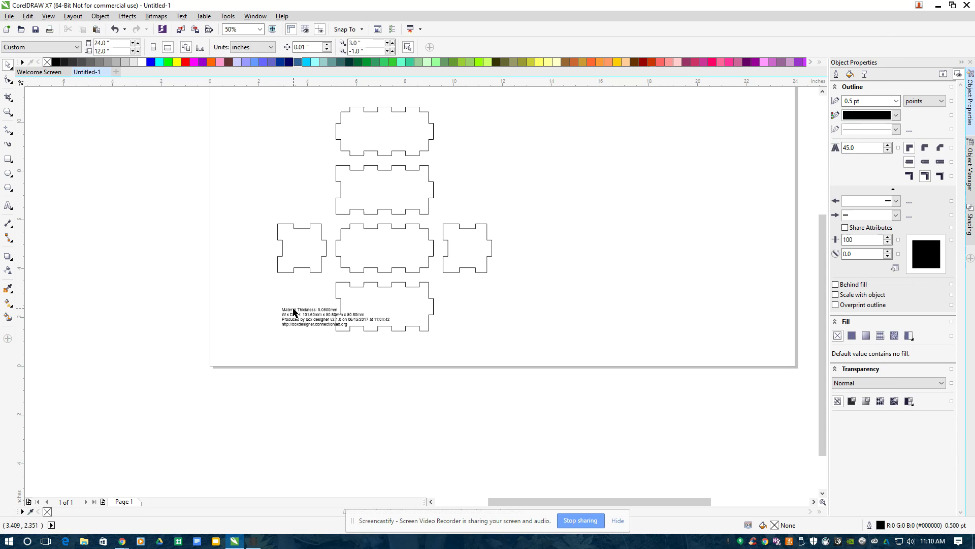
pyautogui.click(293, 308)
pyautogui.click(293, 311)
pyautogui.click(293, 314)
pyautogui.click(292, 317)
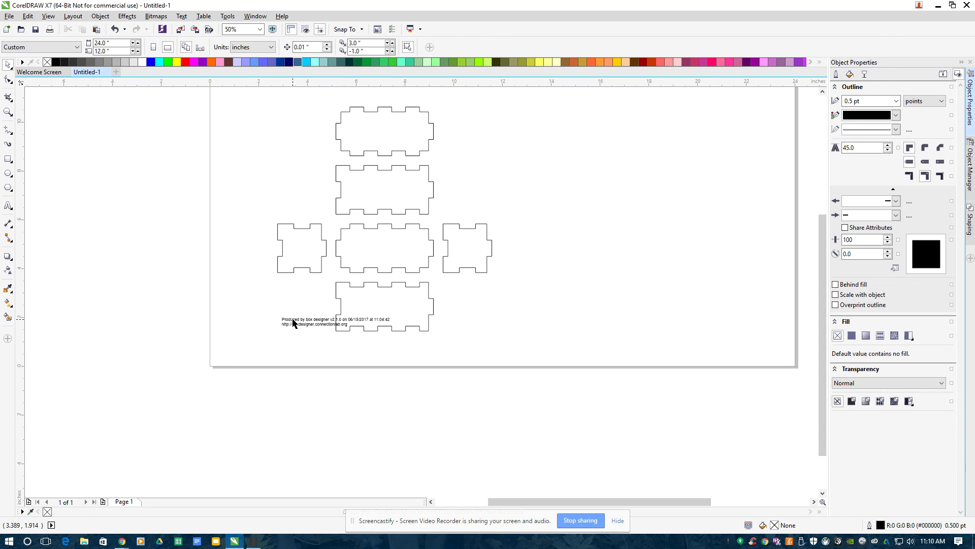
pyautogui.click(292, 320)
pyautogui.click(292, 323)
pyautogui.press('Delete')
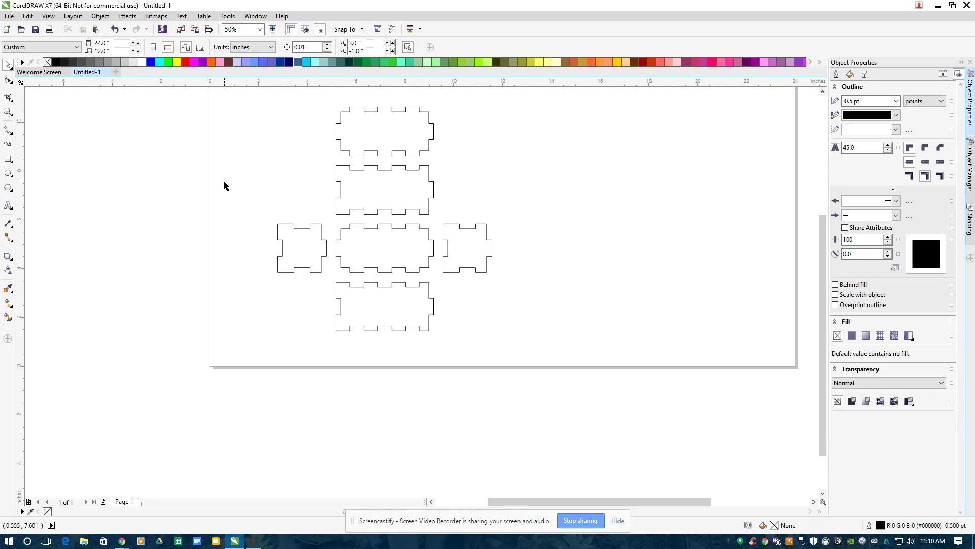
# Group the top box piece and the second piece, 36 segments each, into single objects.
pyautogui.scroll(1, 277, 175)
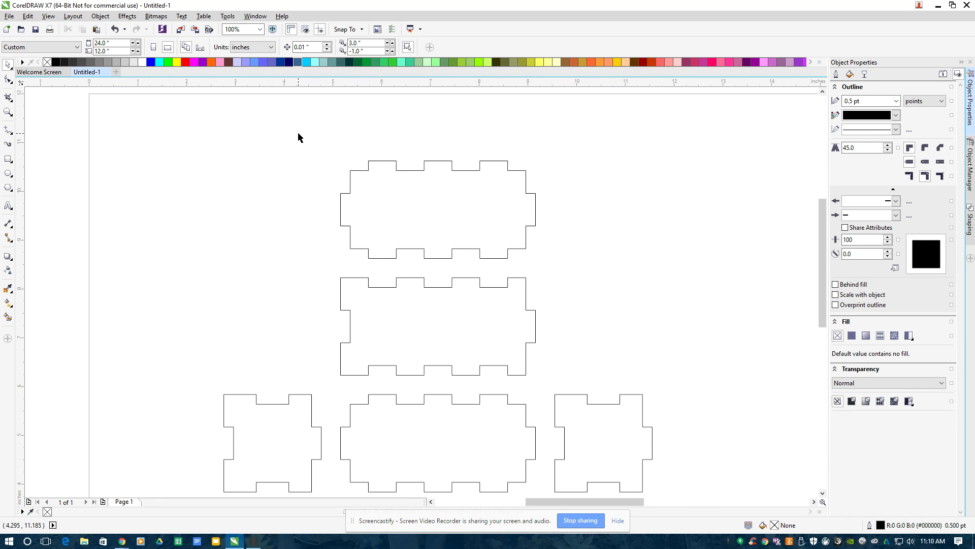
pyautogui.moveTo(299, 134); pyautogui.dragTo(560, 266)
pyautogui.click(100, 17)
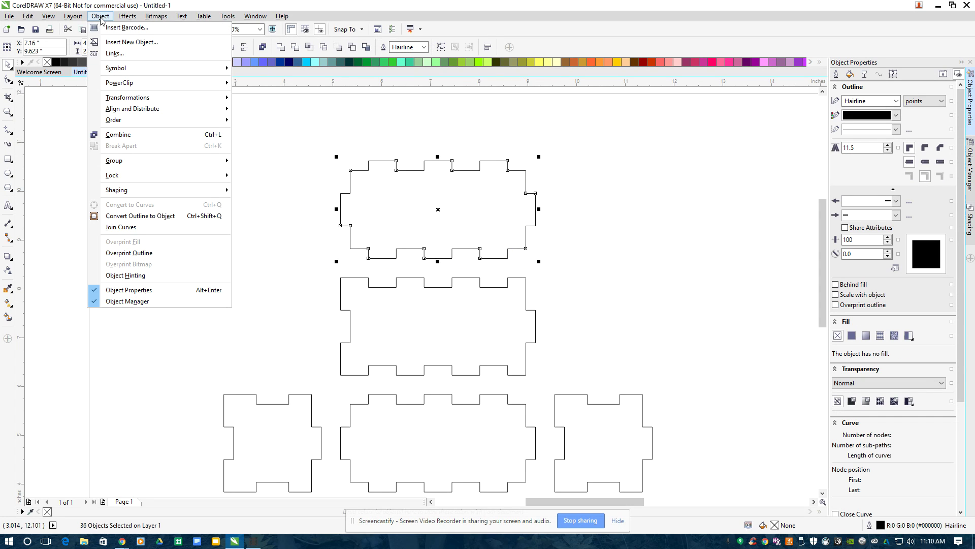
pyautogui.moveTo(123, 162)
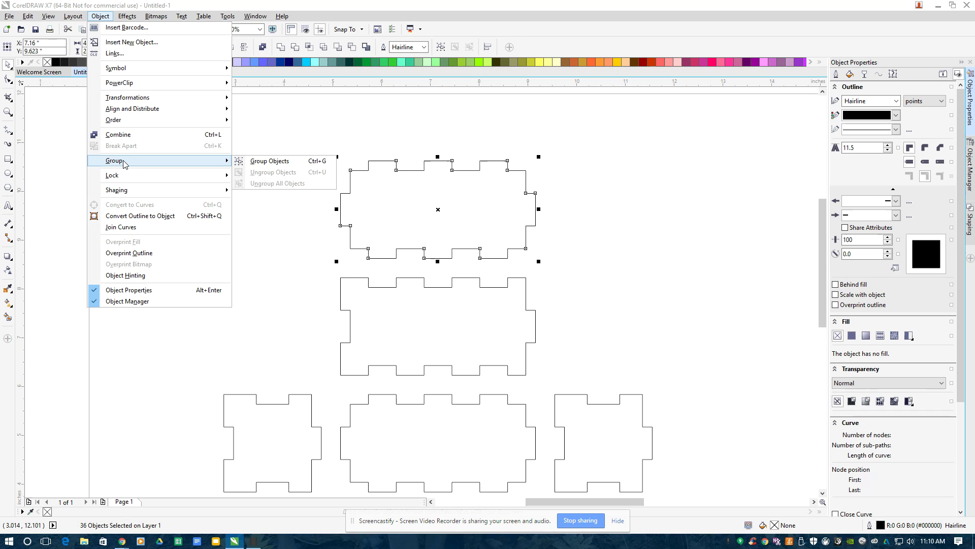
pyautogui.click(253, 165)
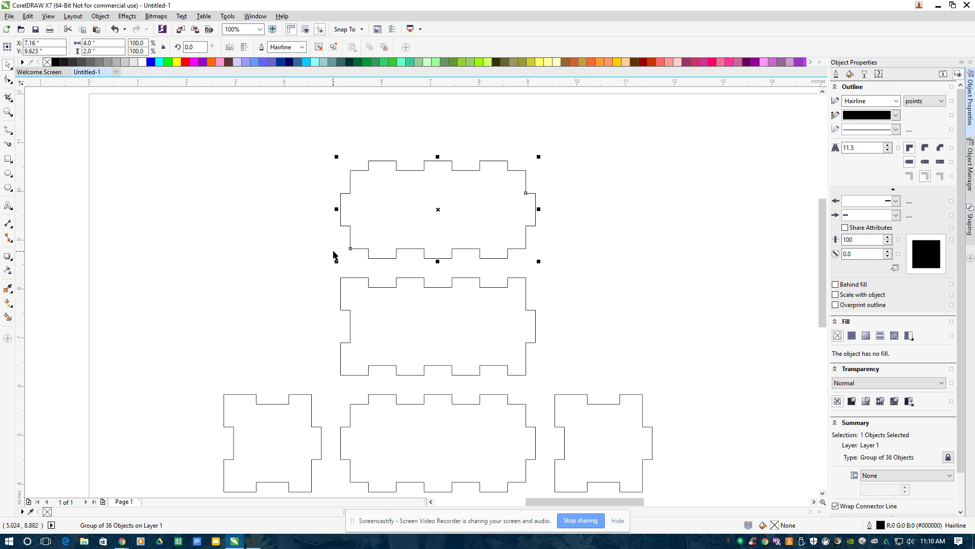
pyautogui.click(322, 281)
pyautogui.moveTo(322, 278); pyautogui.dragTo(541, 382)
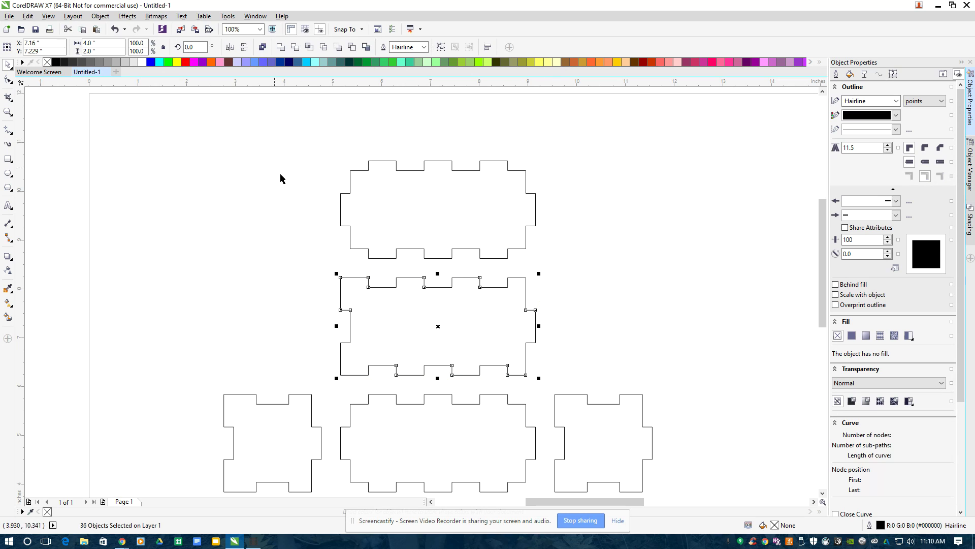
pyautogui.click(103, 18)
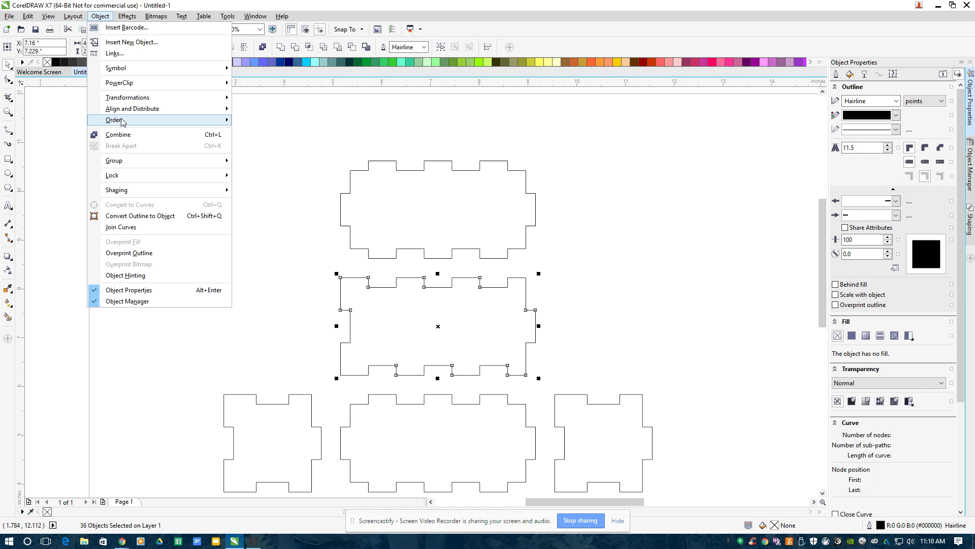
pyautogui.moveTo(122, 163)
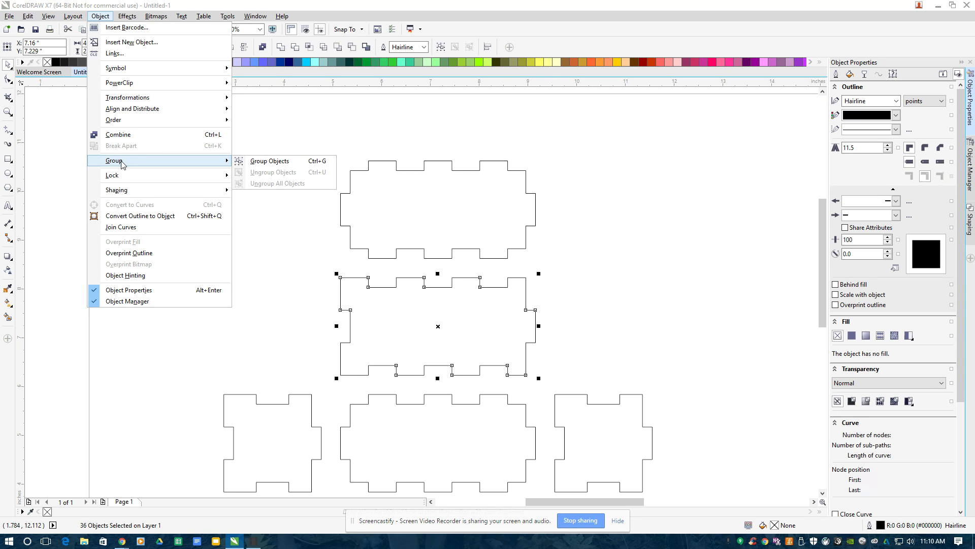
pyautogui.click(271, 162)
# Group the small left piece and the middle long piece into single objects.
pyautogui.scroll(-1, 236, 229)
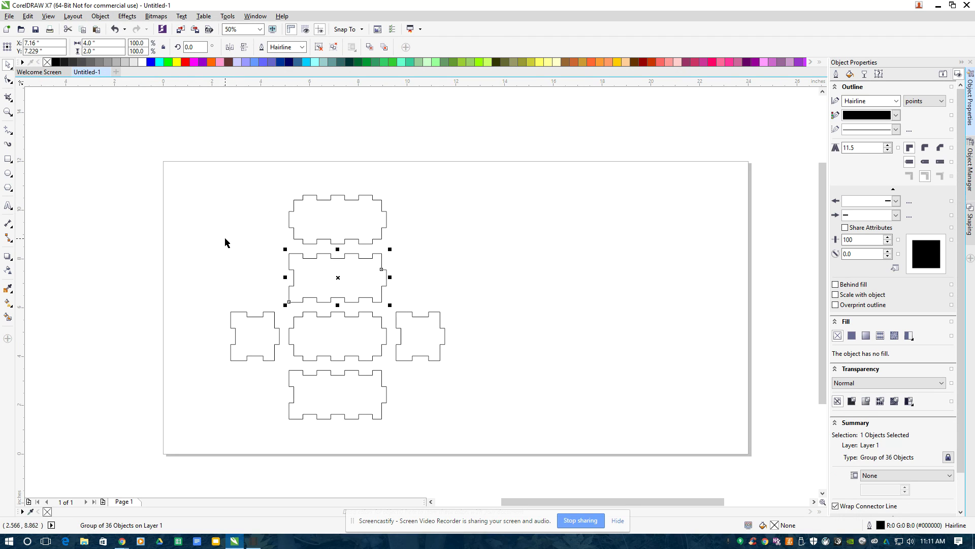
pyautogui.moveTo(218, 307); pyautogui.dragTo(283, 366)
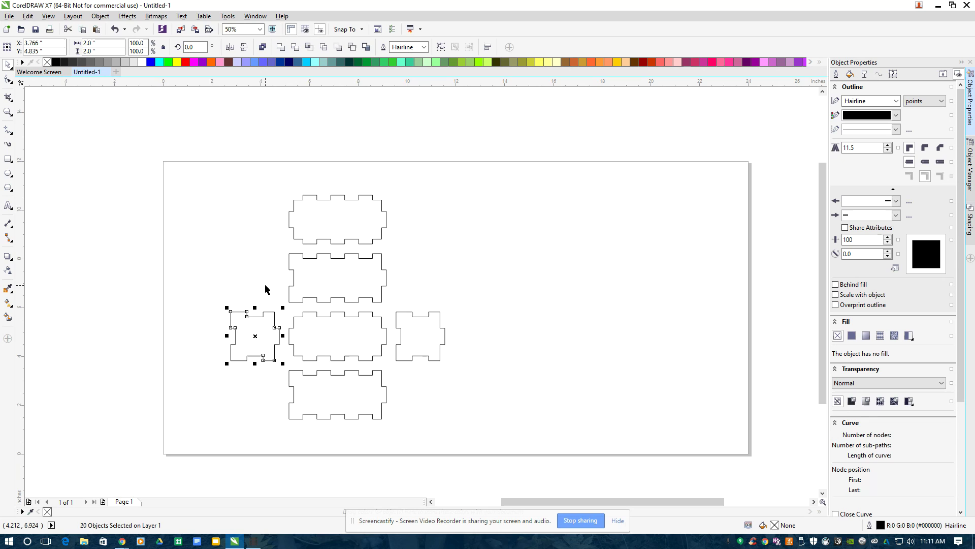
pyautogui.hotkey('ctrl', 'g')
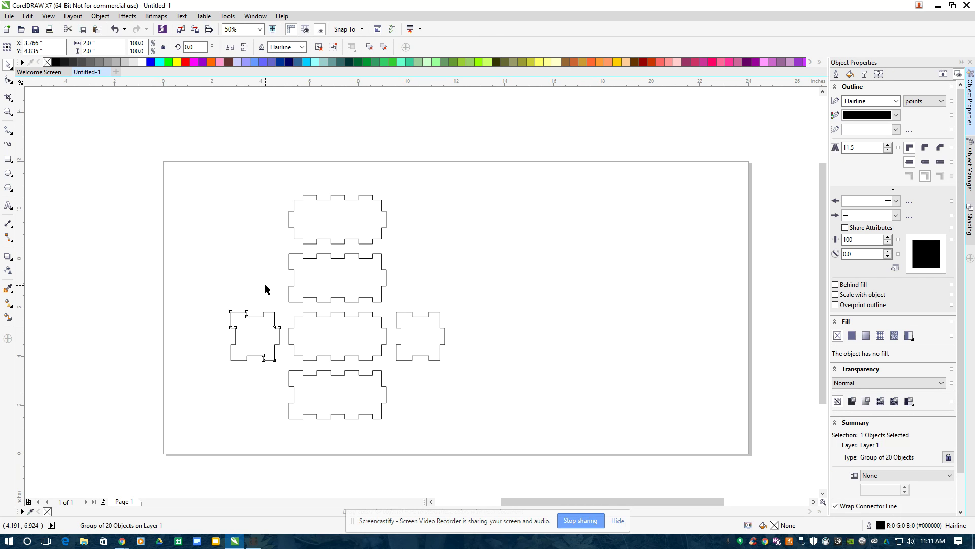
pyautogui.click(265, 288)
pyautogui.moveTo(286, 308); pyautogui.dragTo(391, 365)
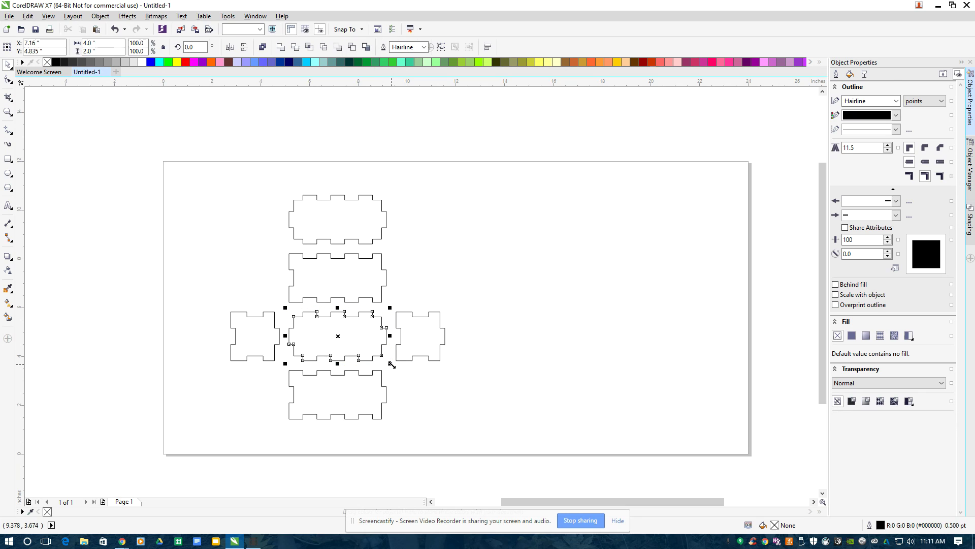
pyautogui.click(101, 17)
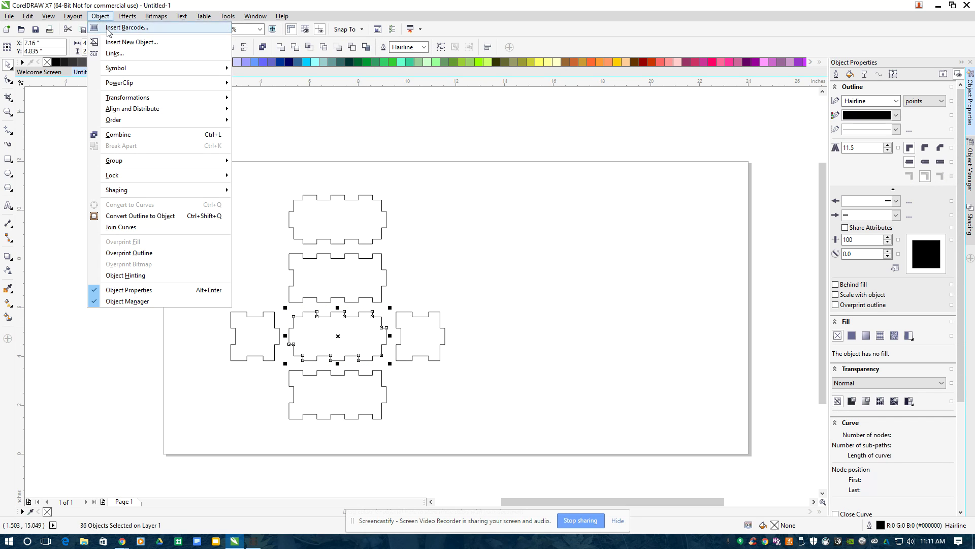
pyautogui.moveTo(126, 160)
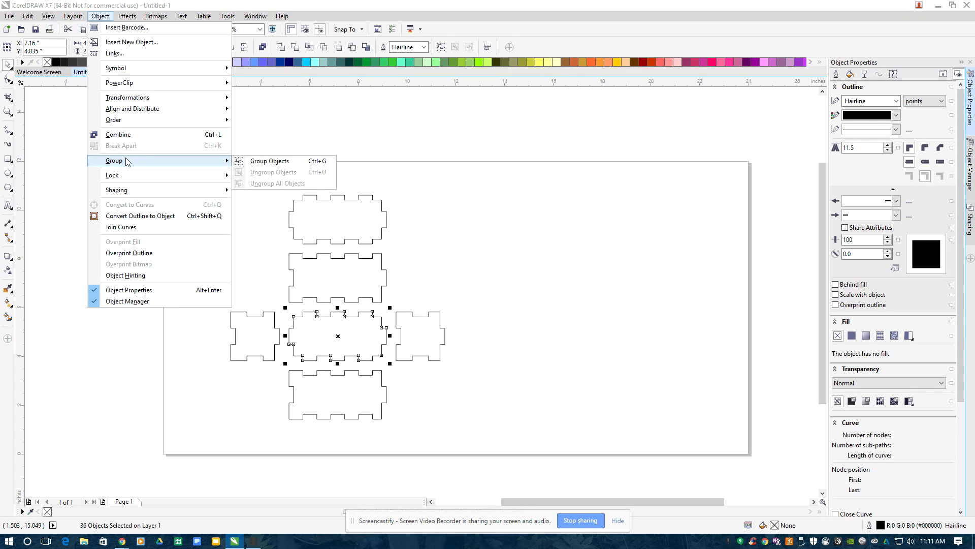
pyautogui.click(278, 161)
pyautogui.click(409, 300)
# Group the right-hand piece's 20 segments and the bottom piece's 36 segments.
pyautogui.moveTo(391, 305); pyautogui.dragTo(462, 359)
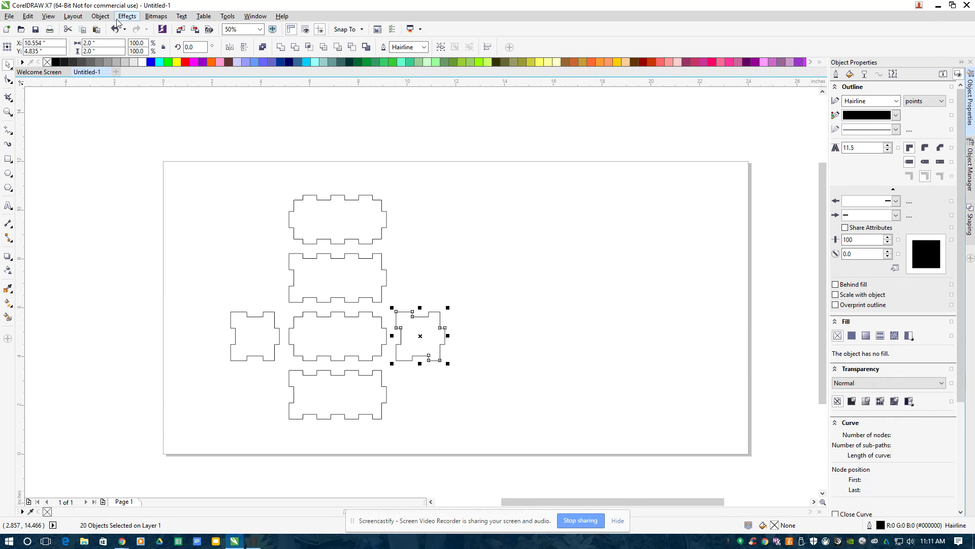
pyautogui.click(101, 16)
pyautogui.moveTo(124, 161)
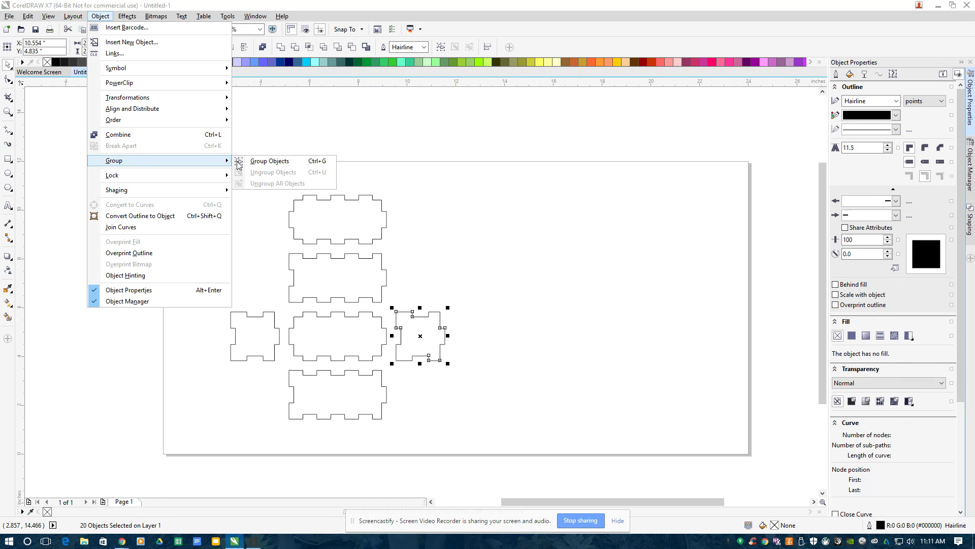
pyautogui.click(255, 160)
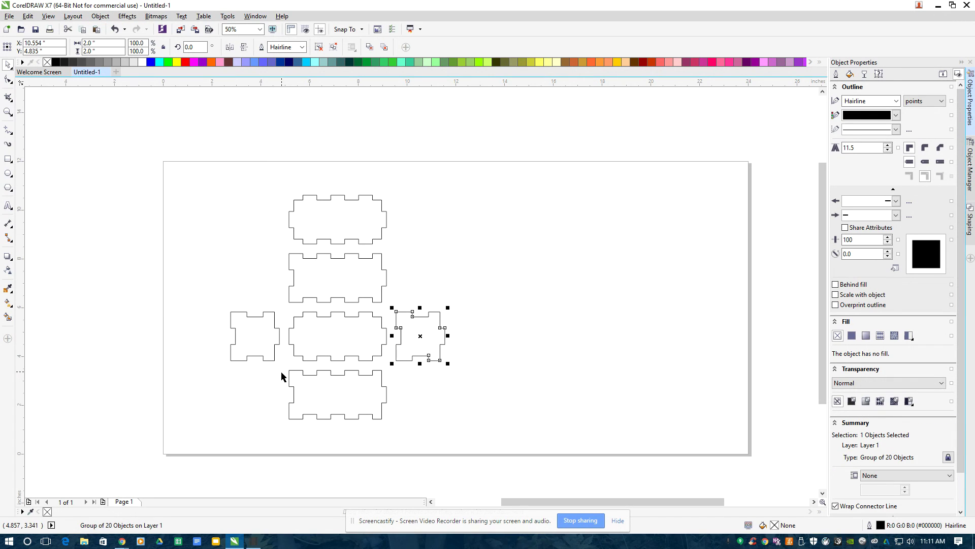
pyautogui.moveTo(283, 367); pyautogui.dragTo(408, 428)
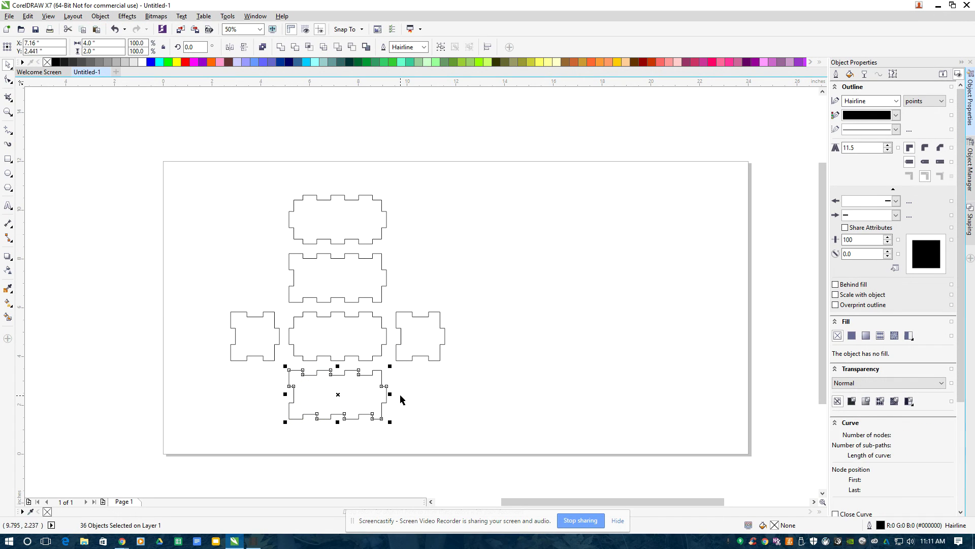
pyautogui.click(113, 19)
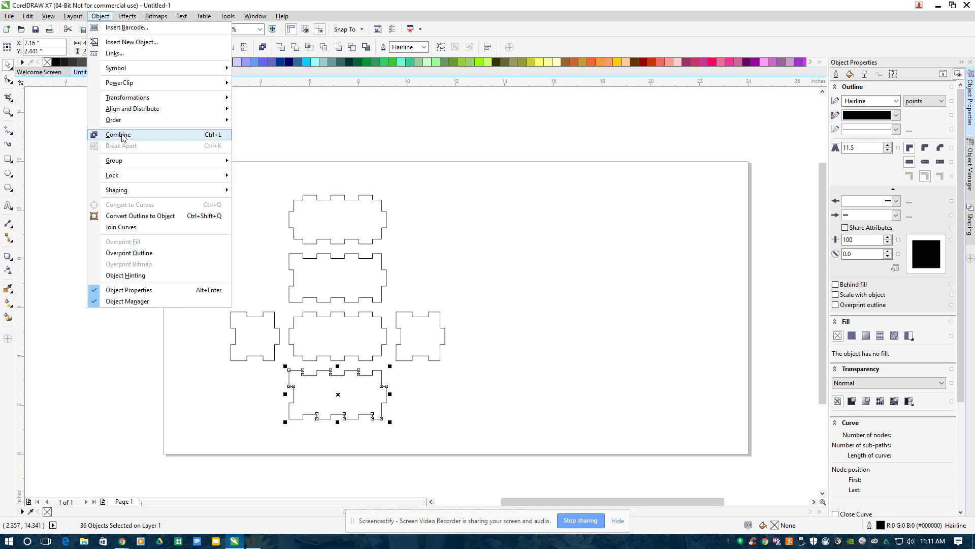
pyautogui.moveTo(128, 166)
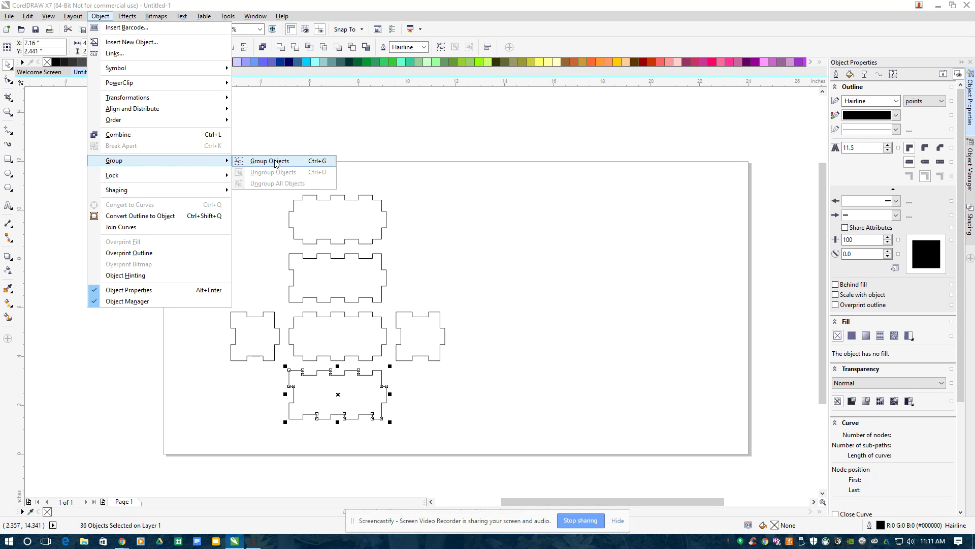
pyautogui.click(248, 161)
# Draw a rectangle at the page's top-left and size it to 3 x 0.25 inches.
pyautogui.click(493, 222)
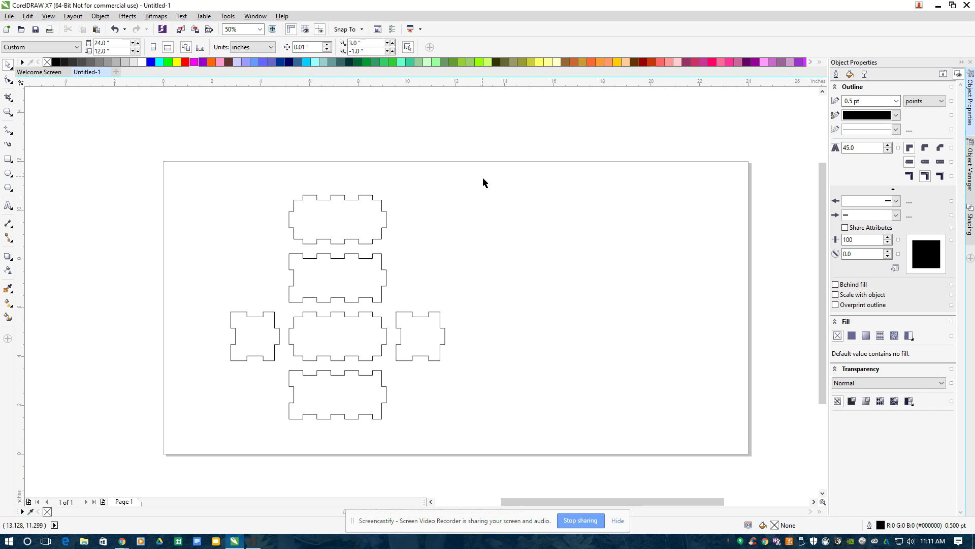
pyautogui.scroll(1, 412, 186)
pyautogui.scroll(-1, 412, 186)
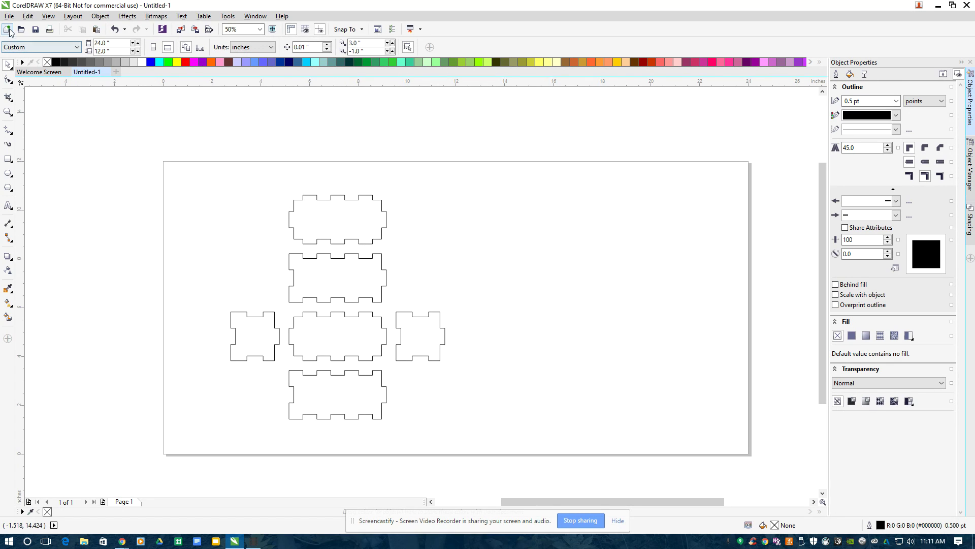
pyautogui.click(8, 158)
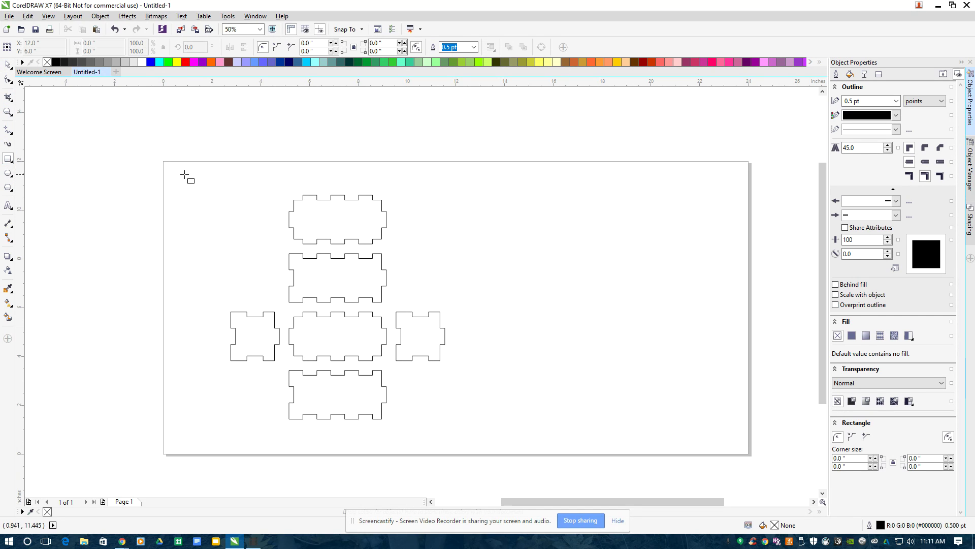
pyautogui.moveTo(179, 174); pyautogui.dragTo(253, 196)
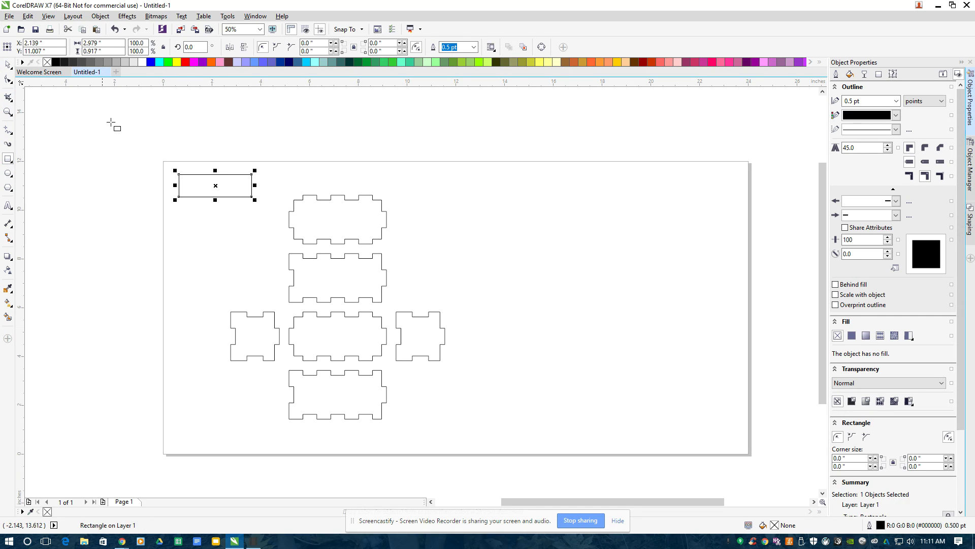
pyautogui.click(84, 43)
pyautogui.write('3')
pyautogui.click(102, 51)
pyautogui.write('.25')
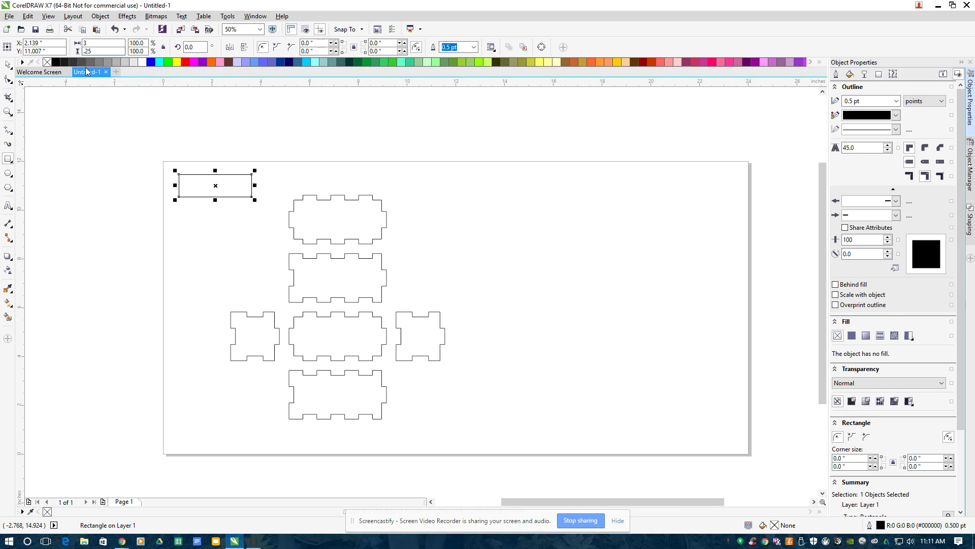
pyautogui.press('Return')
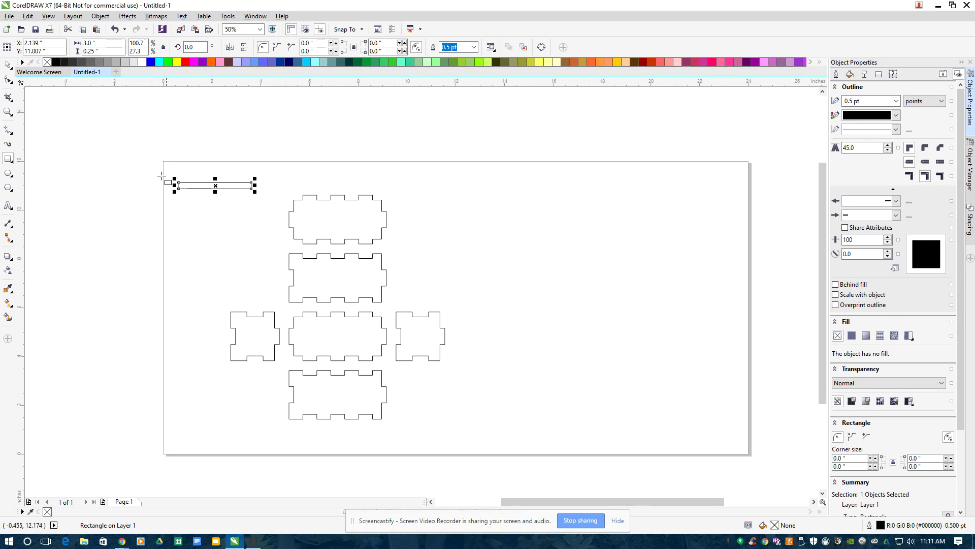
# Move the 3 x 0.25 in rectangle by its center onto the middle of the top box panel.
pyautogui.scroll(1, 201, 232)
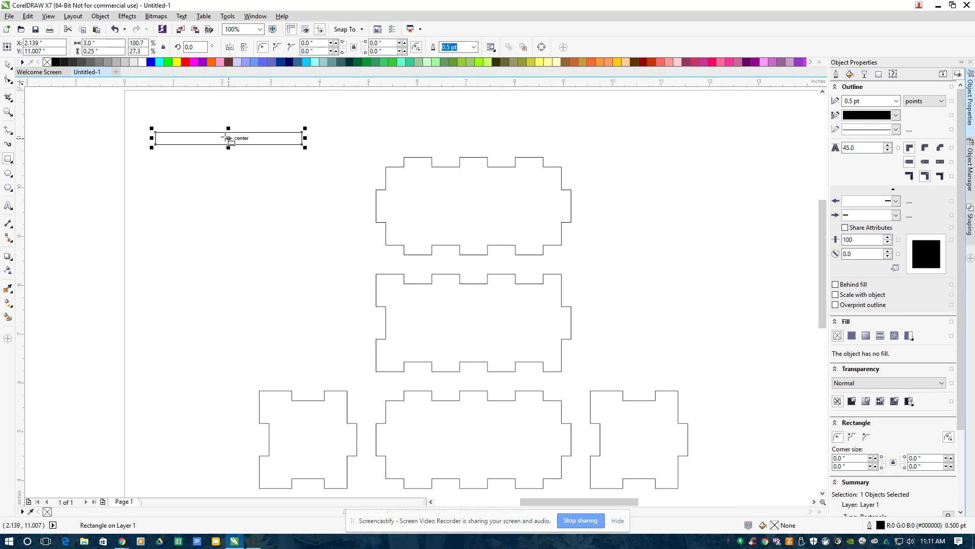
pyautogui.moveTo(226, 138); pyautogui.dragTo(474, 207)
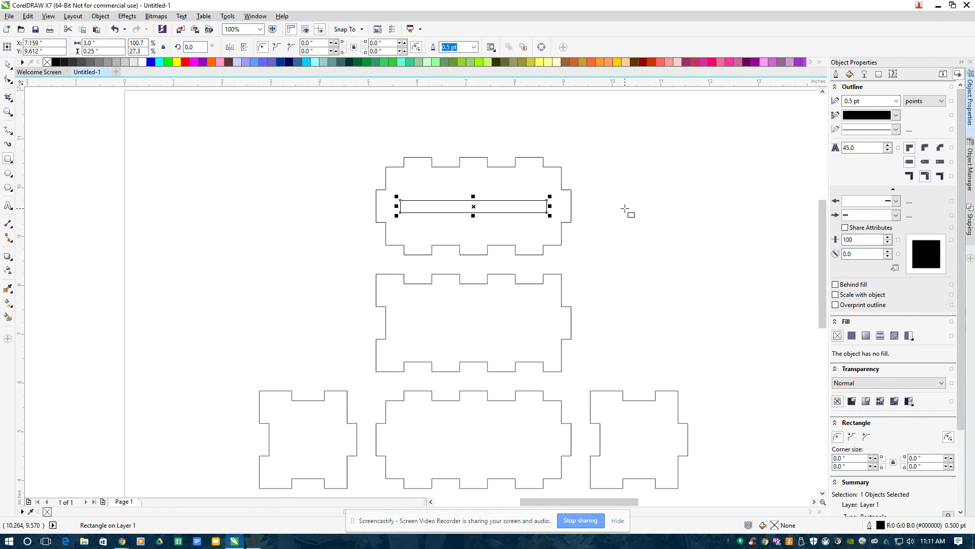
pyautogui.scroll(1, 626, 209)
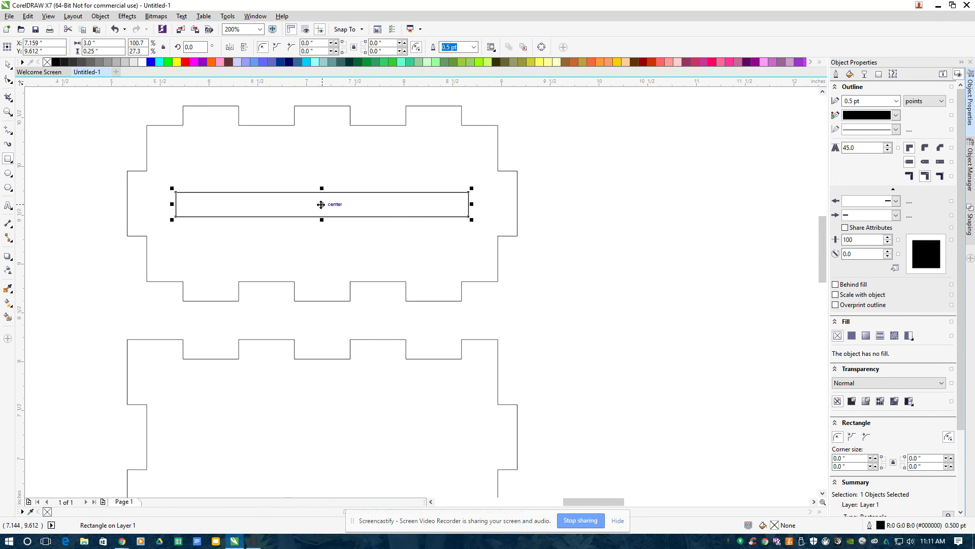
pyautogui.scroll(-1, 637, 194)
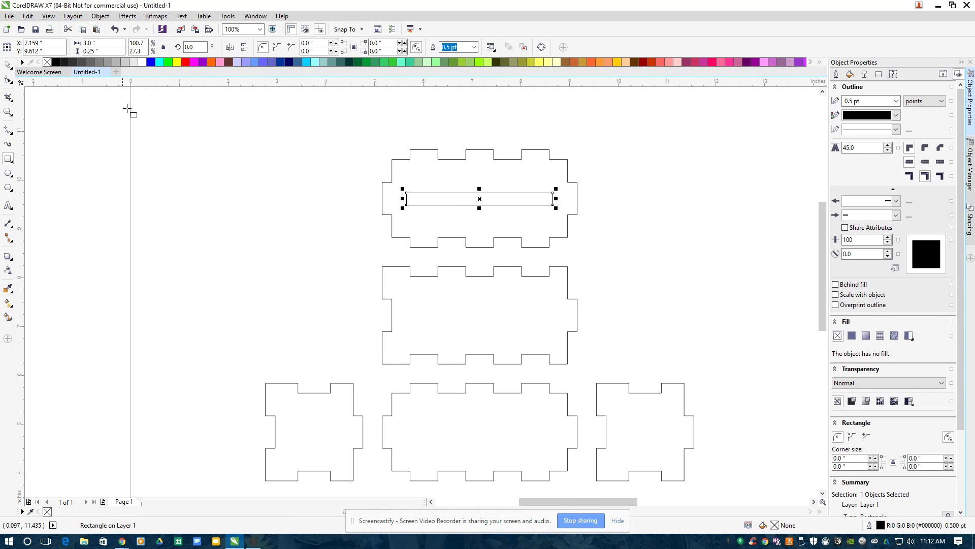
pyautogui.scroll(-1, 144, 145)
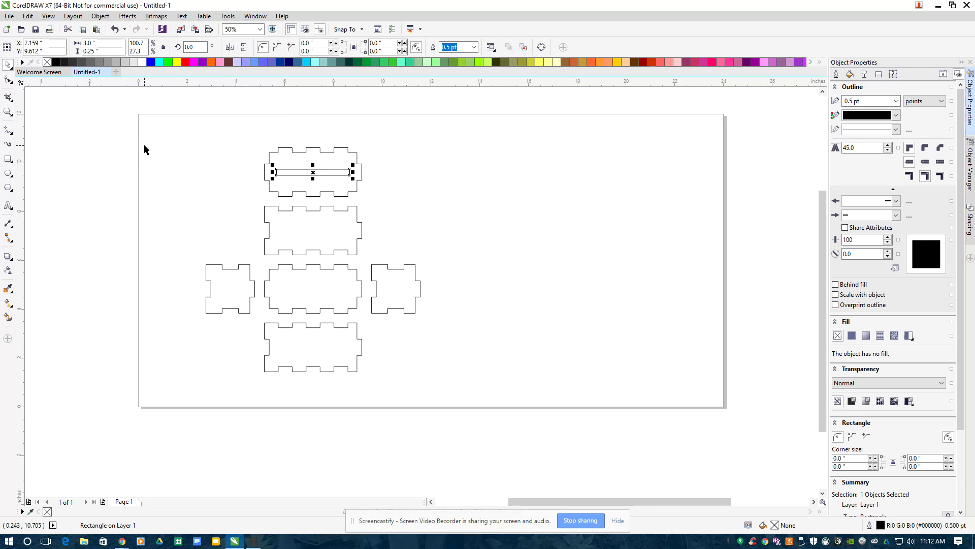
# Select all six panels and the slot and set their outlines to red hairline.
pyautogui.moveTo(164, 129); pyautogui.dragTo(459, 401)
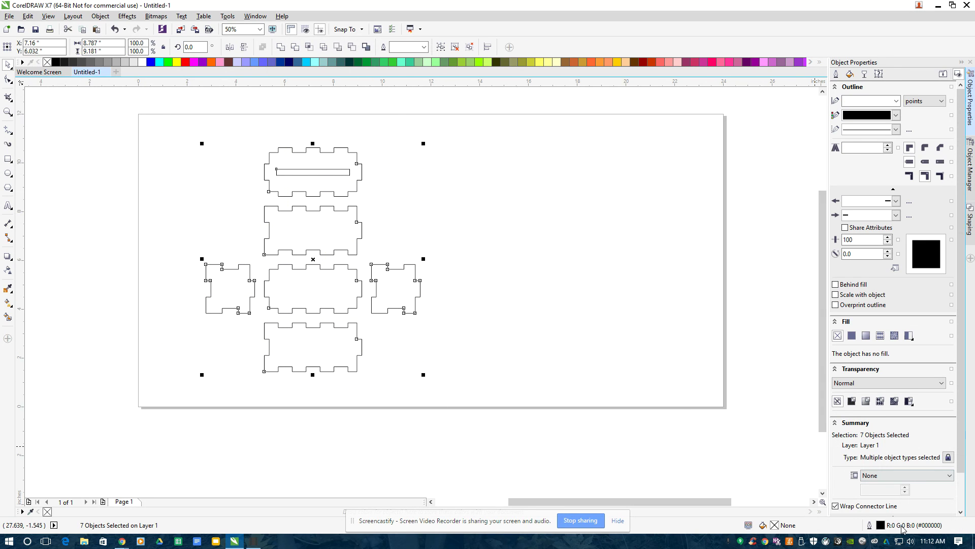
pyautogui.click(900, 101)
pyautogui.click(897, 101)
pyautogui.click(897, 118)
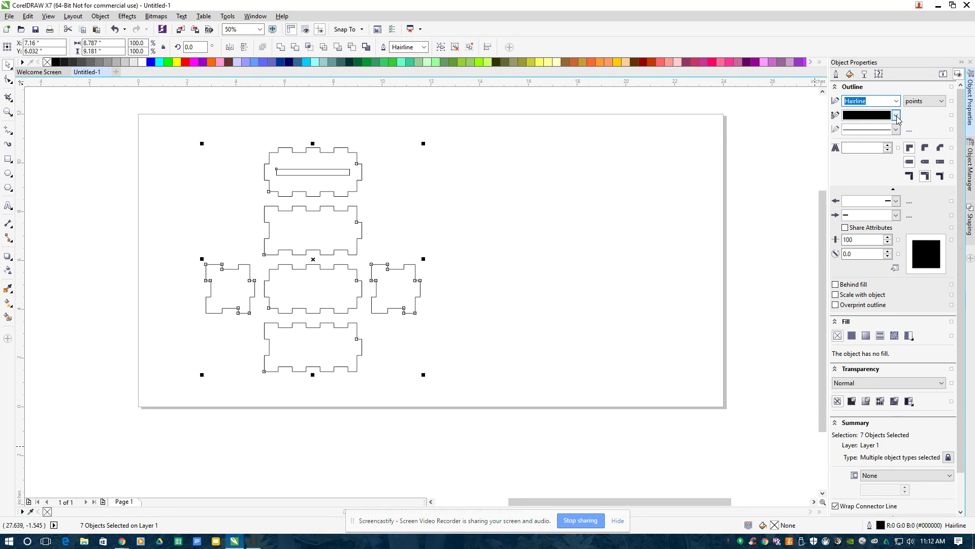
pyautogui.click(897, 116)
pyautogui.click(882, 147)
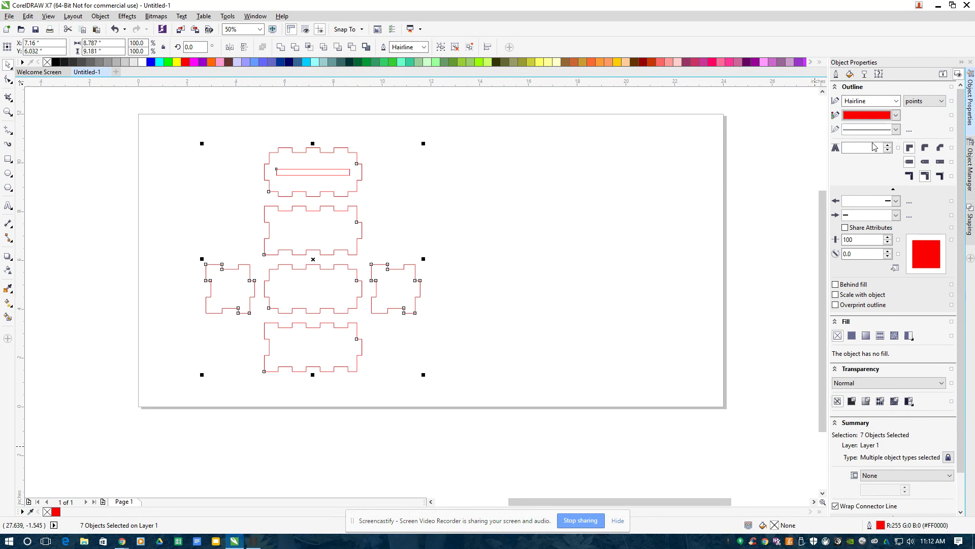
pyautogui.click(559, 222)
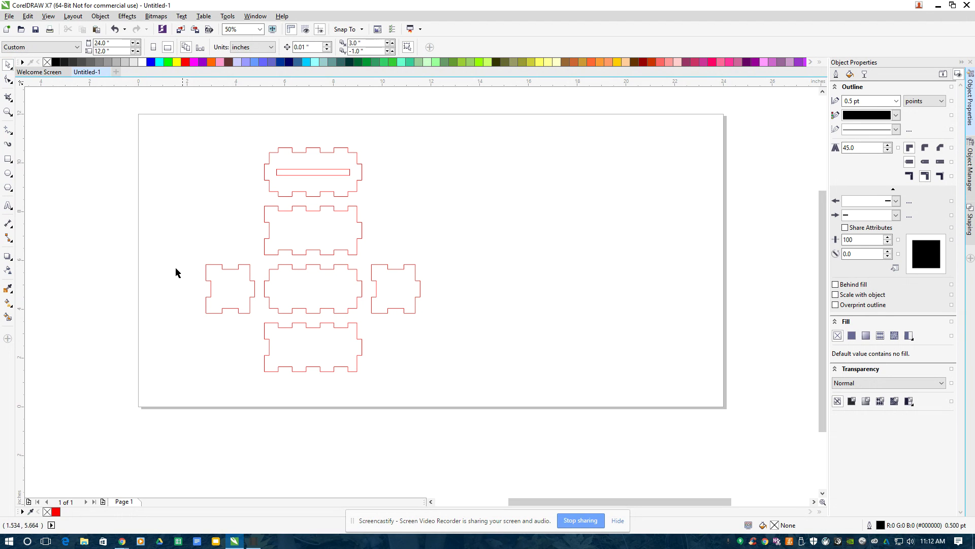
pyautogui.moveTo(194, 251); pyautogui.dragTo(265, 328)
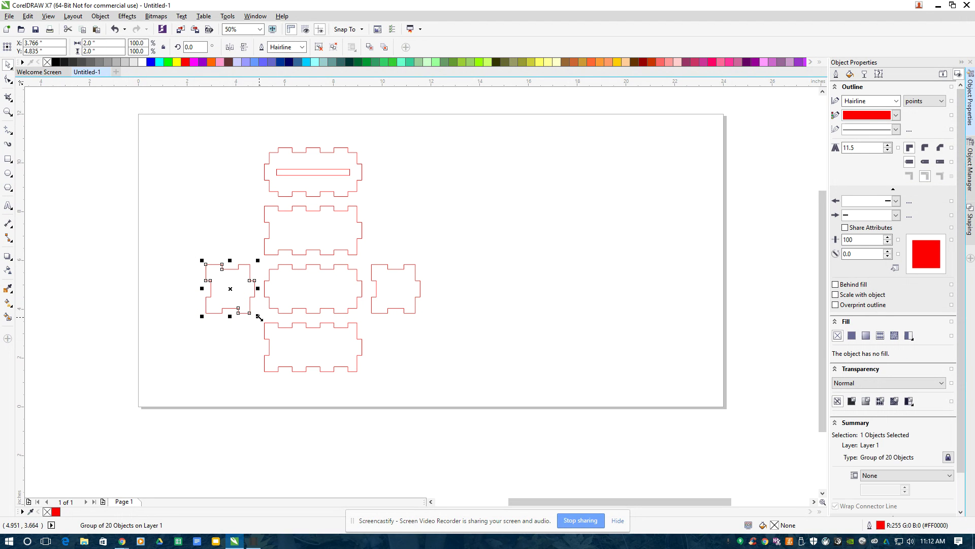
pyautogui.moveTo(230, 287); pyautogui.dragTo(234, 170)
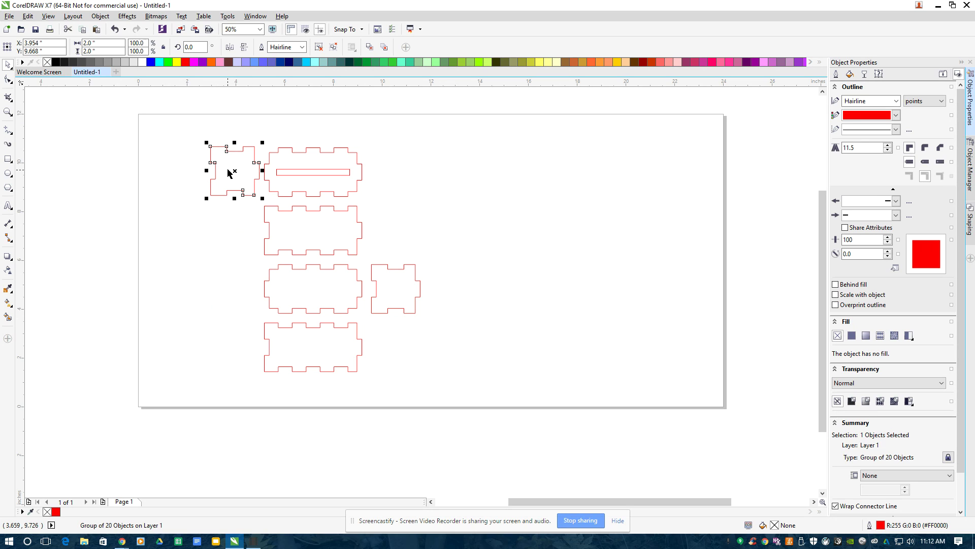
pyautogui.moveTo(235, 173); pyautogui.dragTo(233, 286)
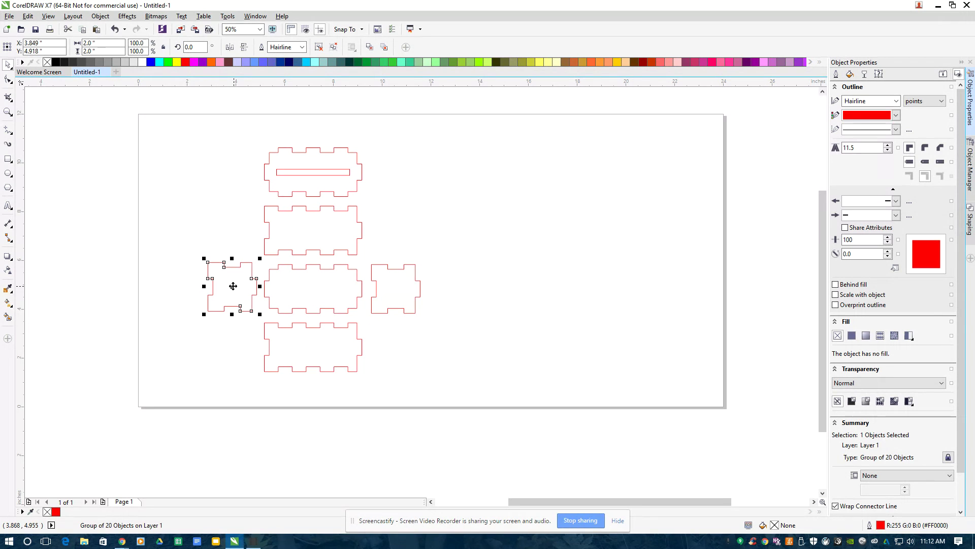